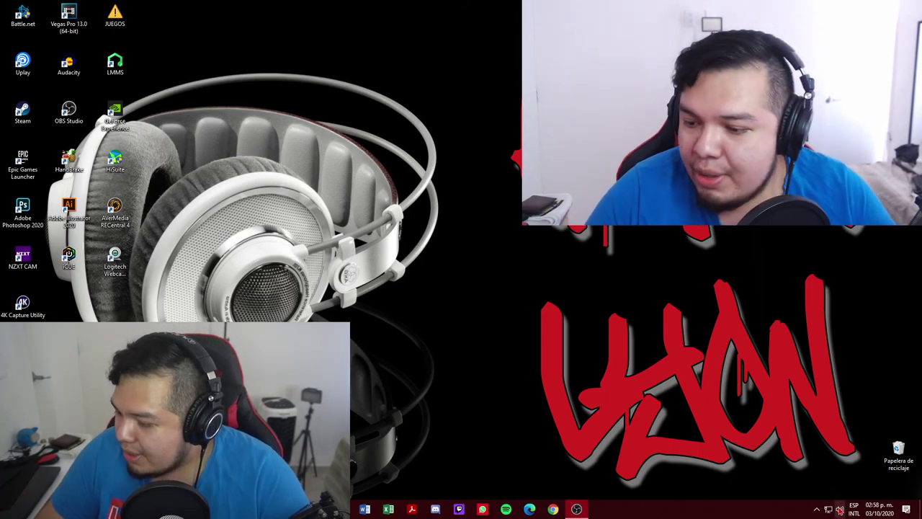
- Set the system sound output device to Altavoces (3- Superlux E205U) in the Windows sound settings and close them
right_click(840, 509)
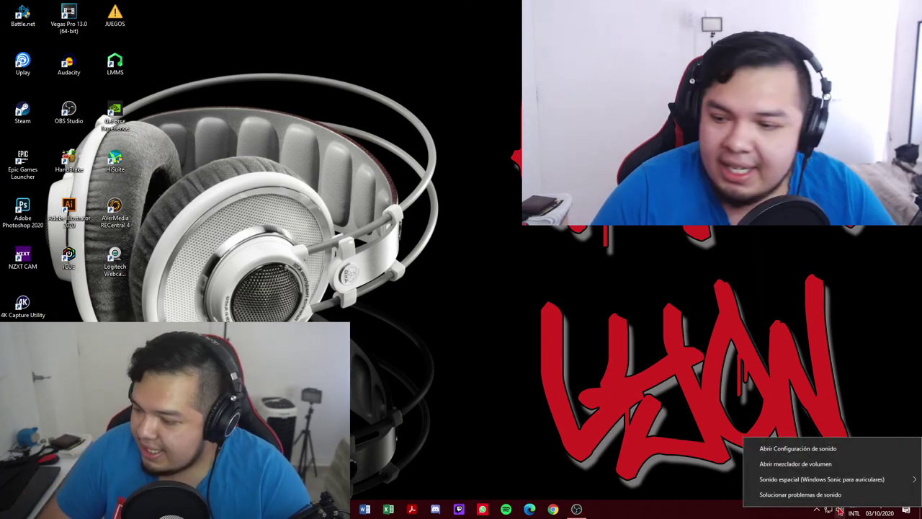
left_click(819, 454)
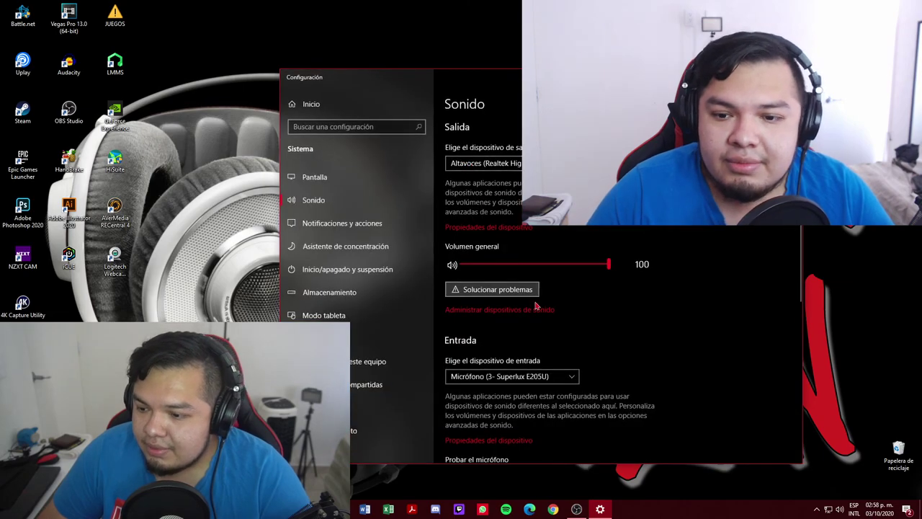
left_click(504, 163)
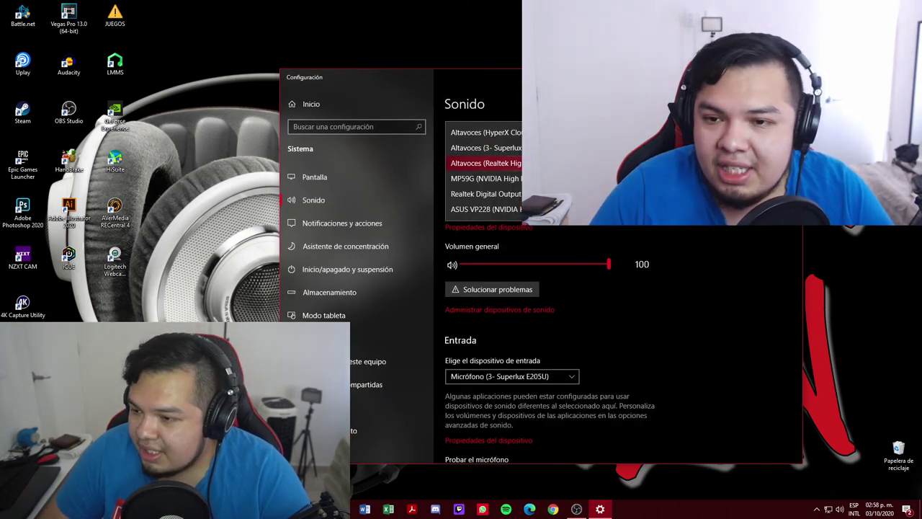
left_click(497, 147)
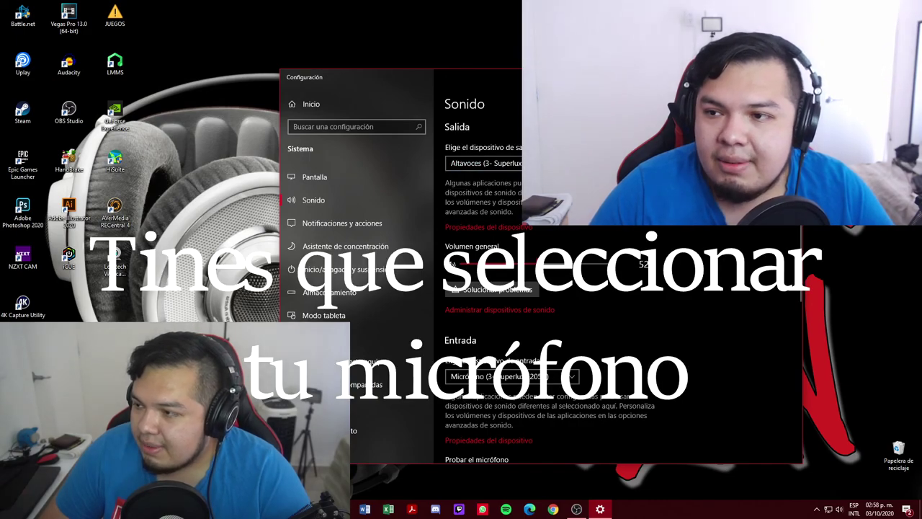
key("alt+F4")
- Open the audio devices window and show the level settings in the properties of the 3- Superlux E205U speakers
left_click(816, 509)
right_click(845, 490)
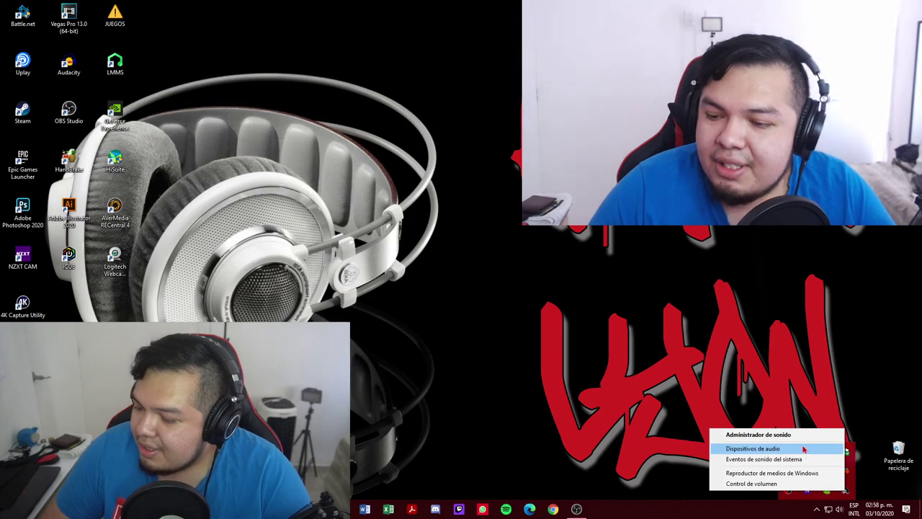
left_click(804, 449)
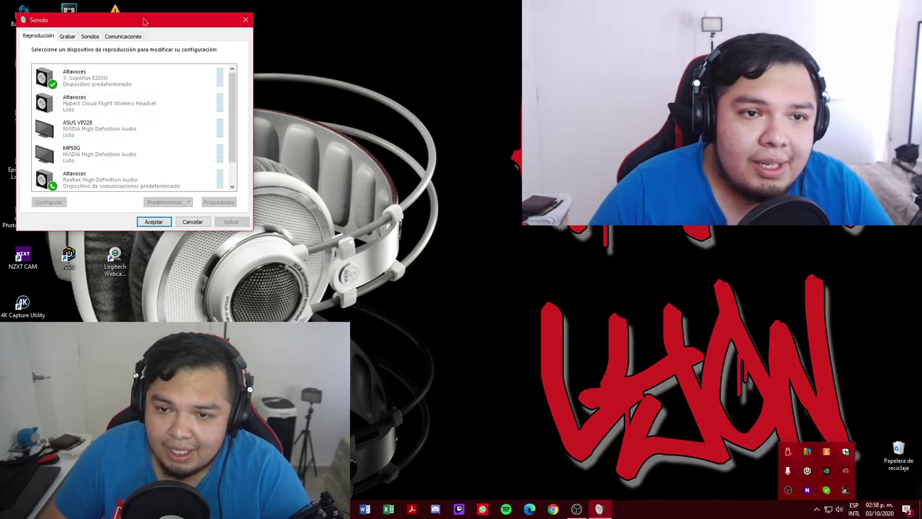
left_click_drag(144, 22, 356, 50)
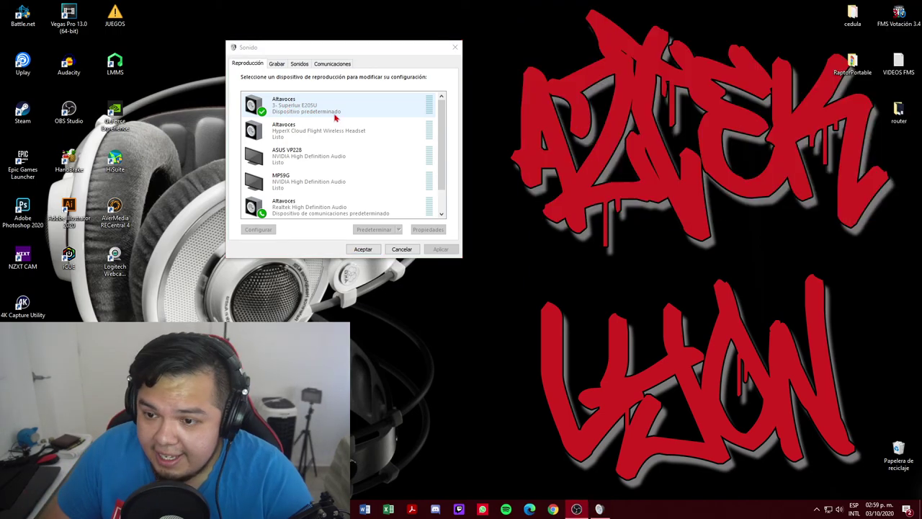
double_click(334, 115)
left_click_drag(343, 85, 357, 84)
left_click(302, 104)
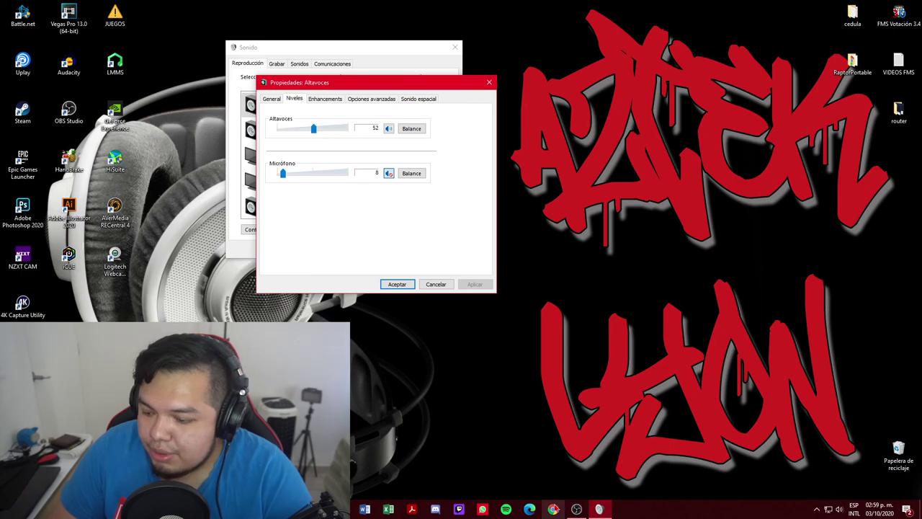
- Switch to Chrome, play a YouTube video to test the desktop sound, and return to the speaker properties
left_click(553, 509)
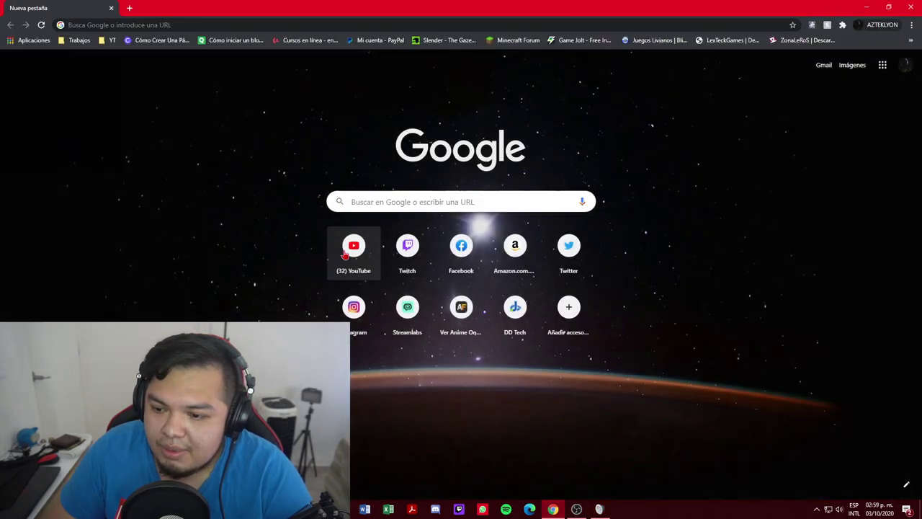
left_click(345, 254)
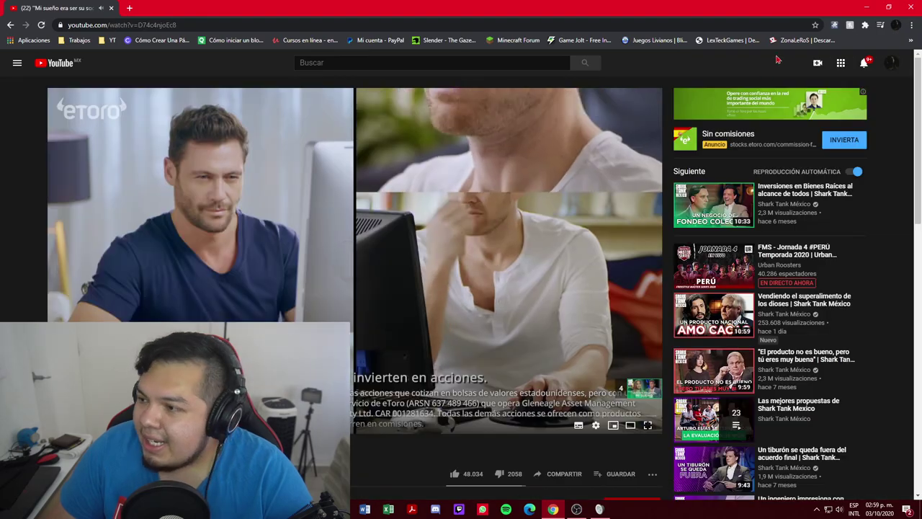
left_click(869, 6)
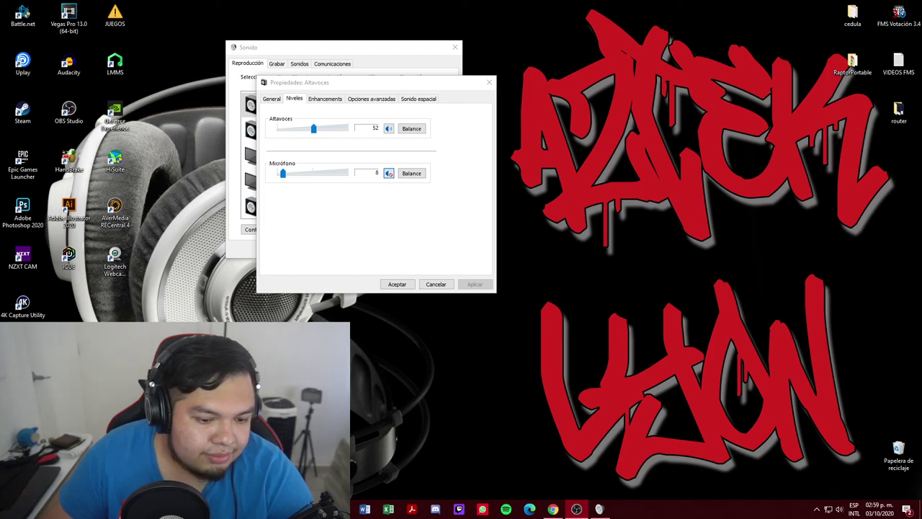
- Switch to OBS and set the desktop audio device to Altavoces (3- Superlux E205U) in the audio settings
key("alt+Tab")
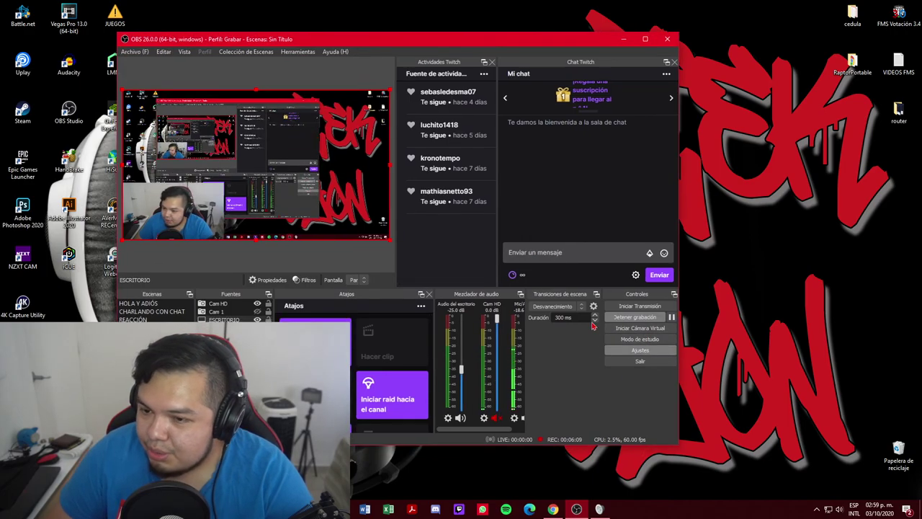
left_click(641, 351)
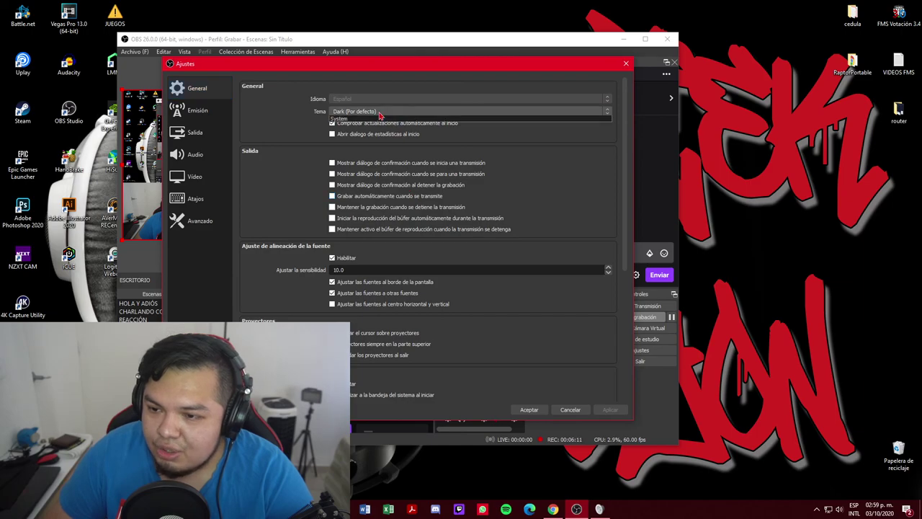
left_click(380, 111)
left_click(370, 113)
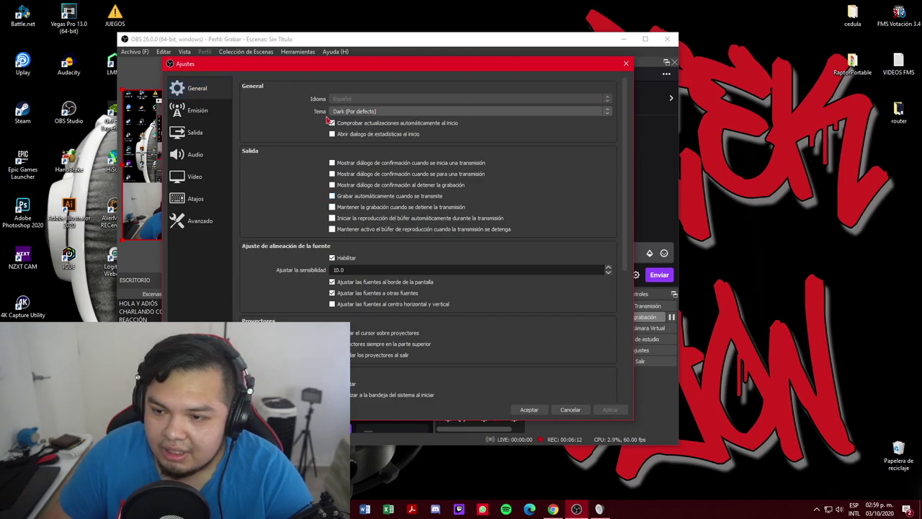
left_click(194, 133)
left_click(195, 155)
left_click(347, 143)
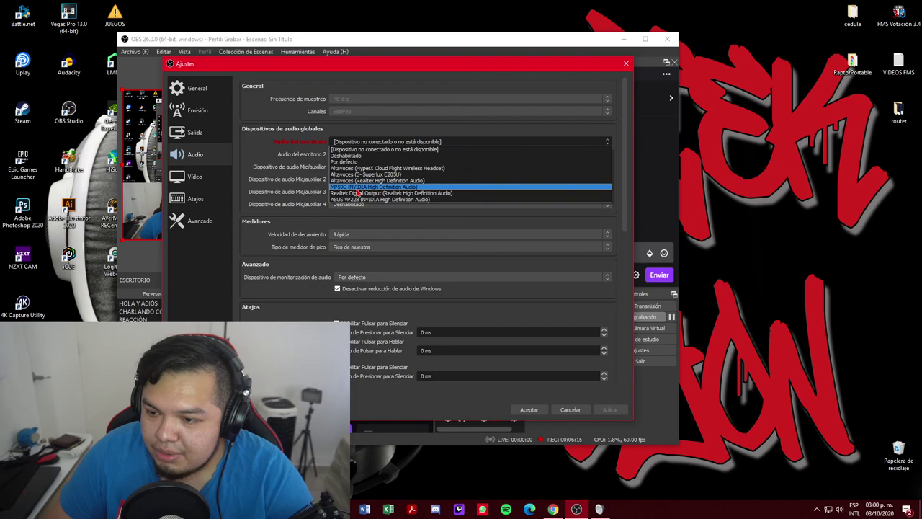
left_click(366, 175)
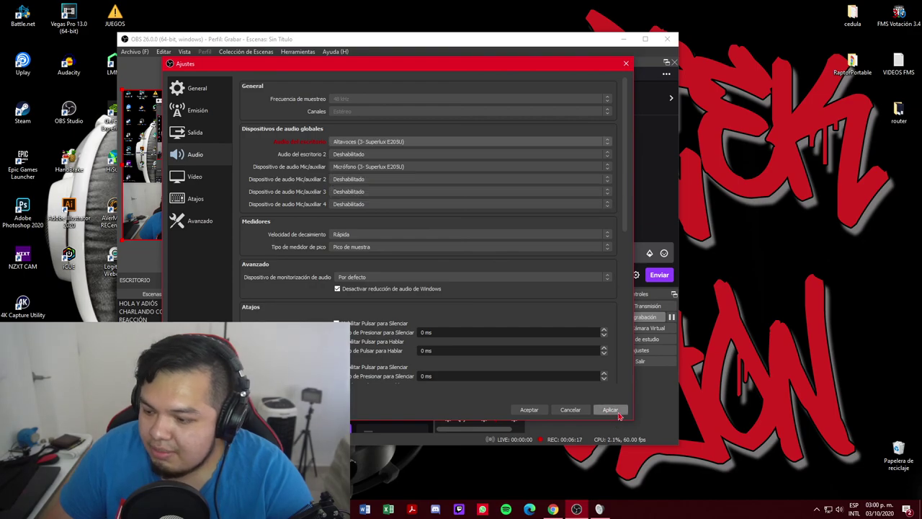
left_click(529, 409)
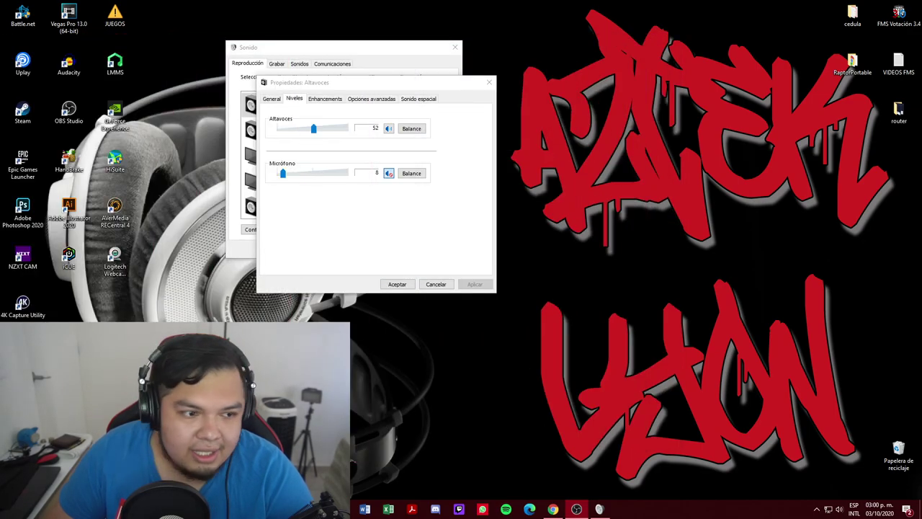
- Switch to Chrome to check the sound of the YouTube video again and return to the speaker properties
left_click(553, 509)
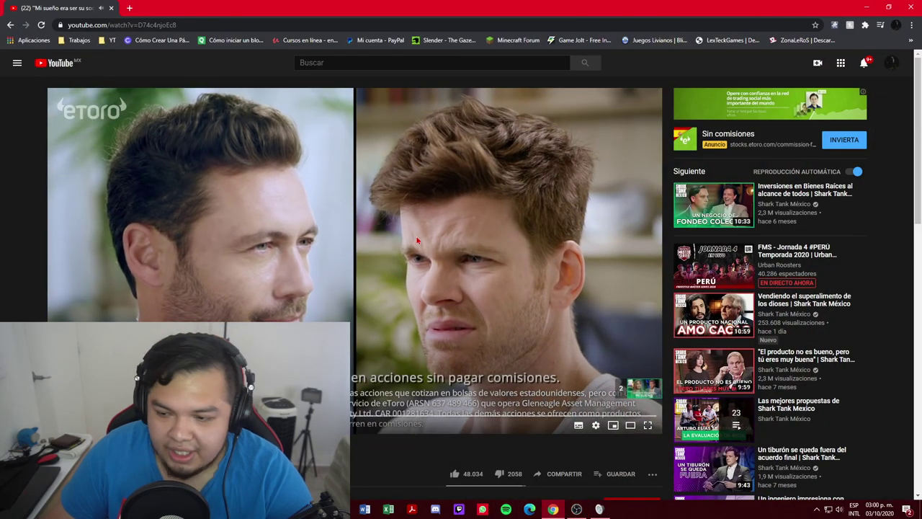
left_click(544, 515)
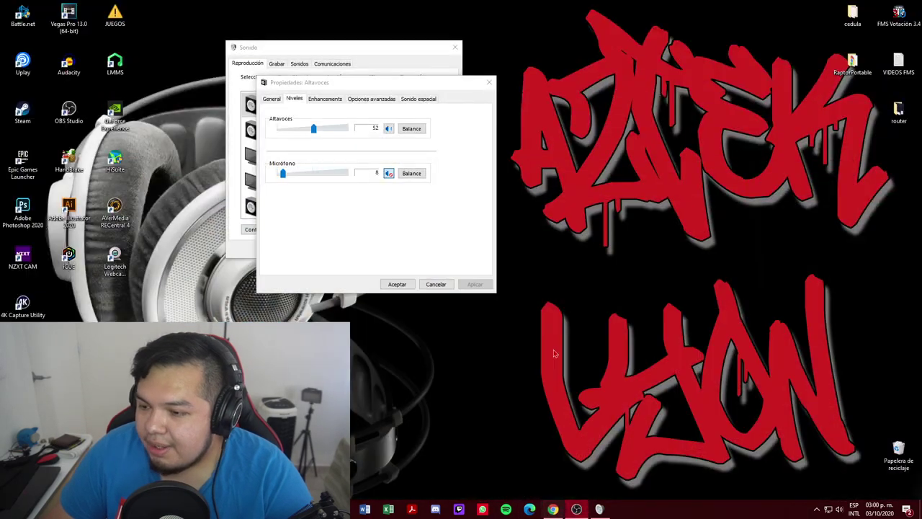
- Unmute the microphone in the Superlux speaker levels, try its level at 18, and set it to 7
left_click(389, 174)
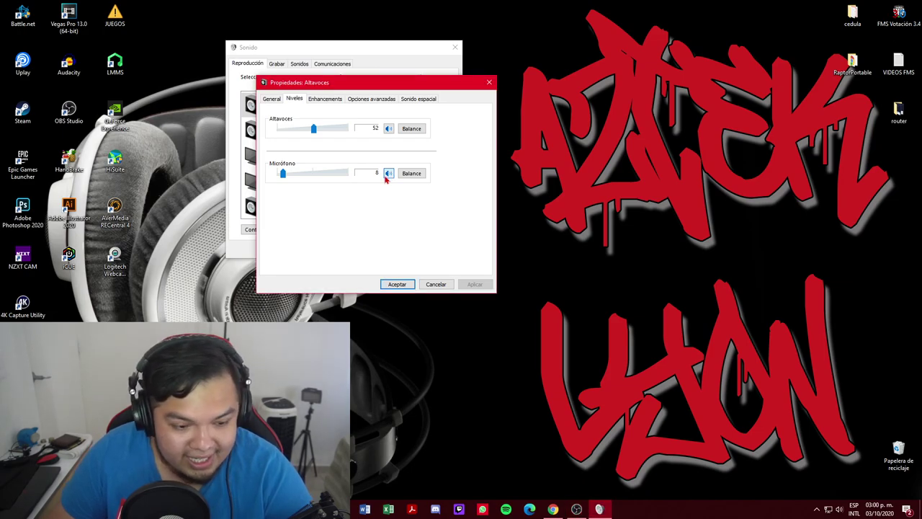
left_click_drag(284, 178, 292, 180)
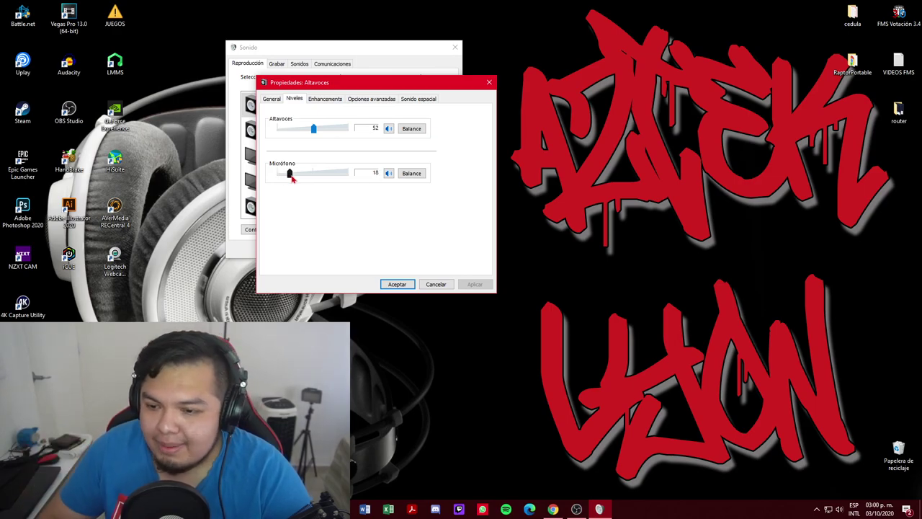
left_click_drag(292, 179, 284, 180)
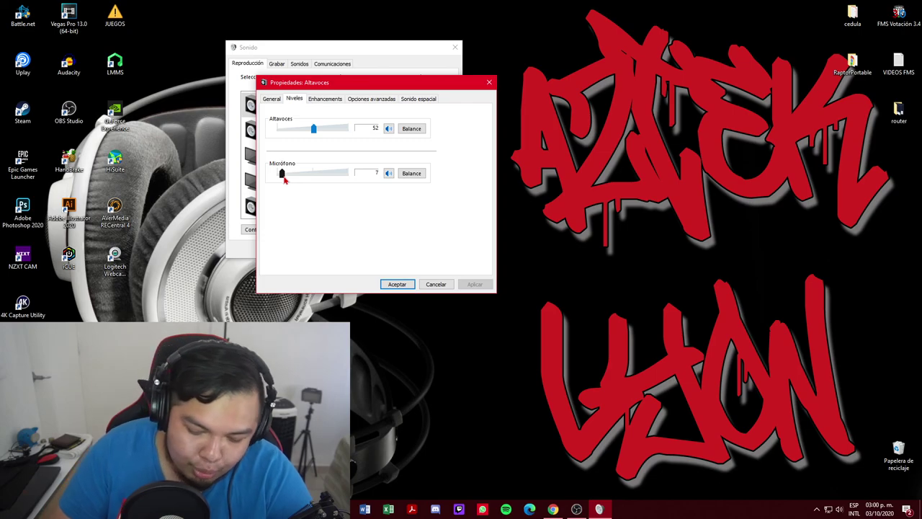
- Lower the speaker volume to 22 and raise it to 30
key("XF86AudioLowerVolume")
key("XF86AudioLowerVolume")
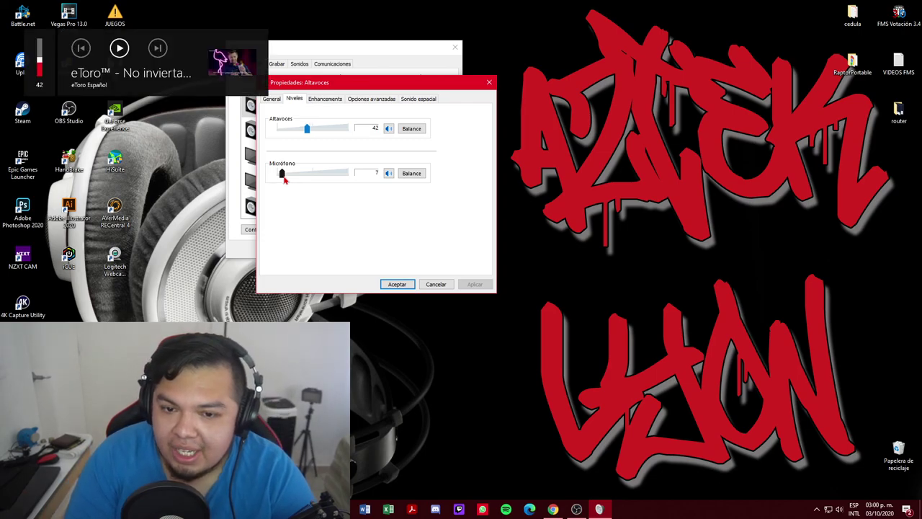
key("XF86AudioLowerVolume")
key("XF86AudioLowerVolume")
key("XF86AudioLowerVolume")
key("XF86AudioLowerVolume")
key("XF86AudioLowerVolume")
key("XF86AudioLowerVolume")
key("XF86AudioLowerVolume")
key("XF86AudioLowerVolume")
key("XF86AudioLowerVolume")
key("XF86AudioLowerVolume")
key("XF86AudioLowerVolume")
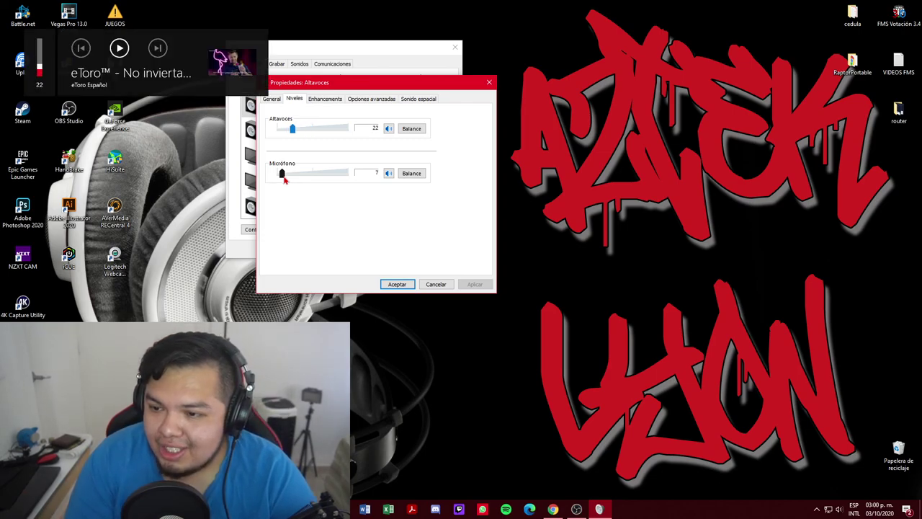
key("XF86AudioRaiseVolume")
key("XF86AudioRaiseVolume")
key("XF86AudioRaiseVolume")
key("XF86AudioRaiseVolume")
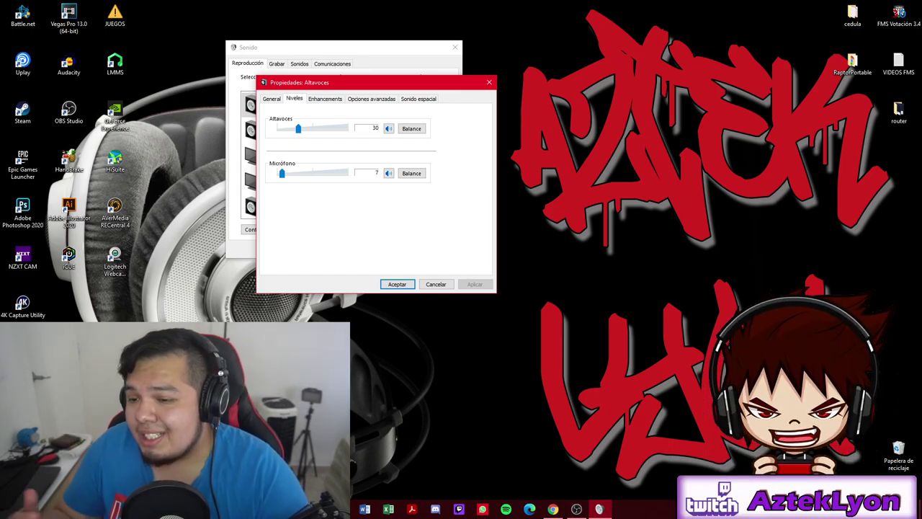
- Mute the microphone in the Superlux speaker levels and close the speaker properties
left_click(389, 173)
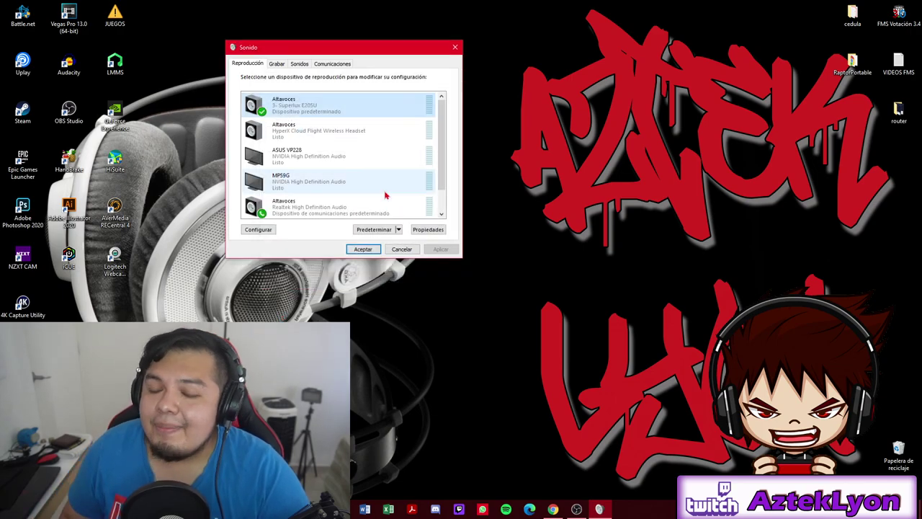